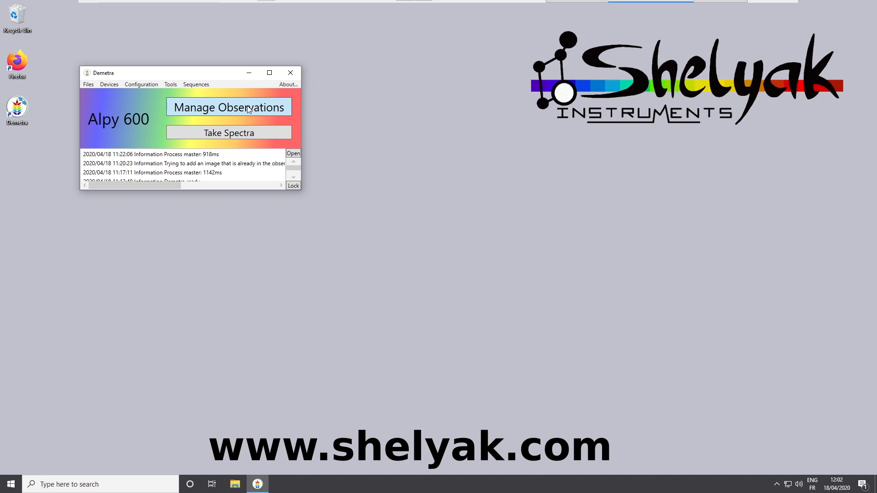
Open the observation manager and review the Vega observation's object definition and its calibration images
click(249, 109)
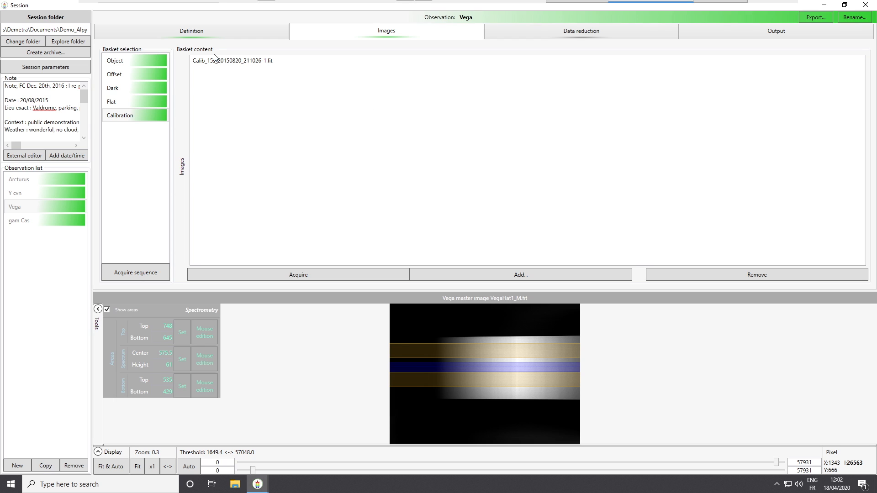
click(201, 32)
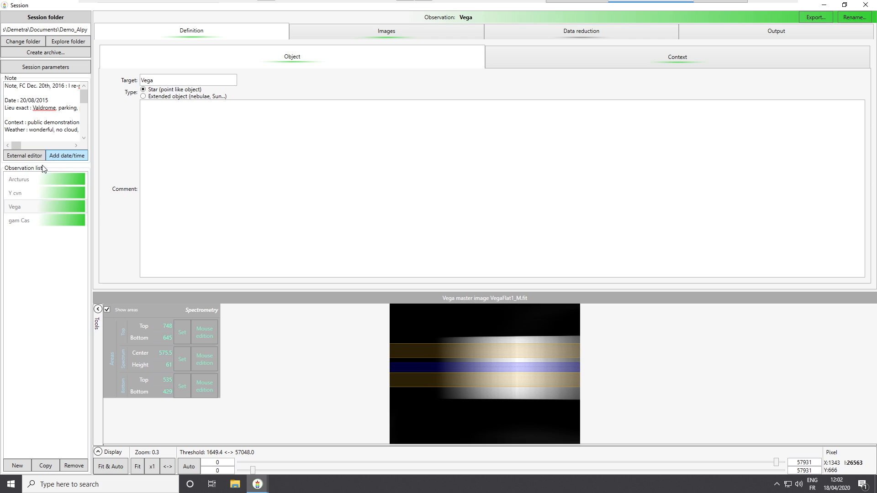
click(51, 208)
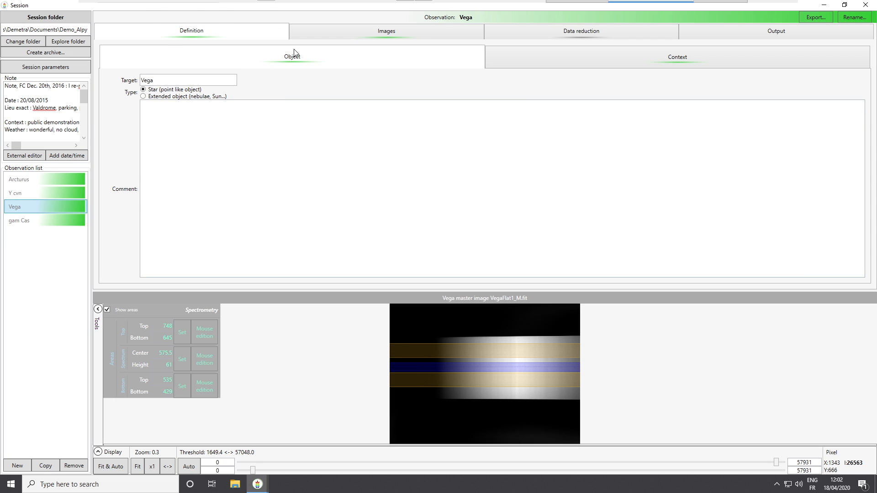
click(358, 34)
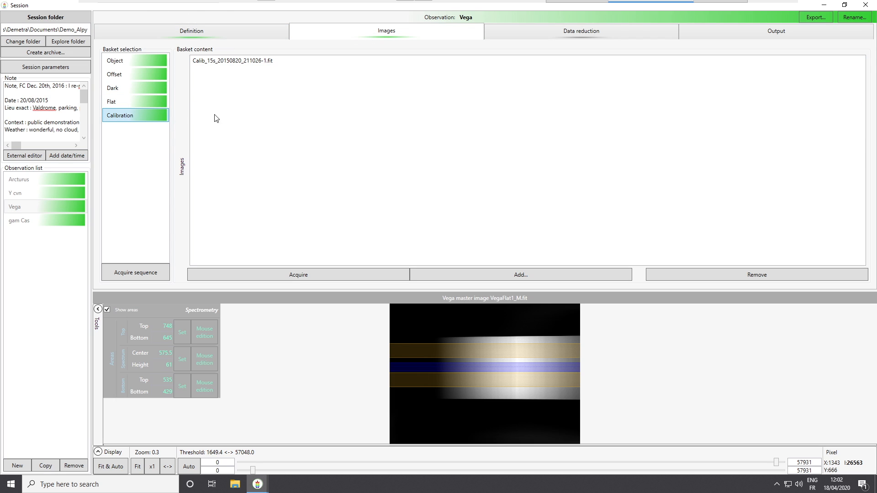
Run the complete data reduction for the Vega observation, and recompute only its Offset master
click(531, 31)
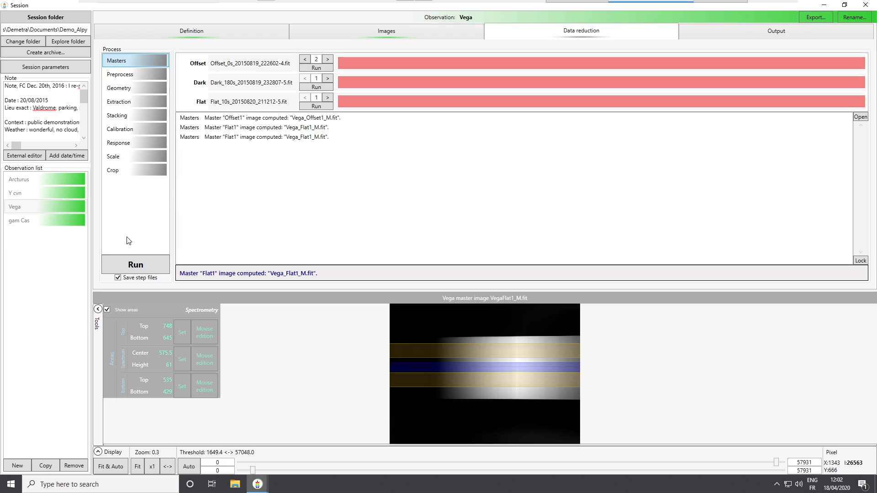
click(135, 266)
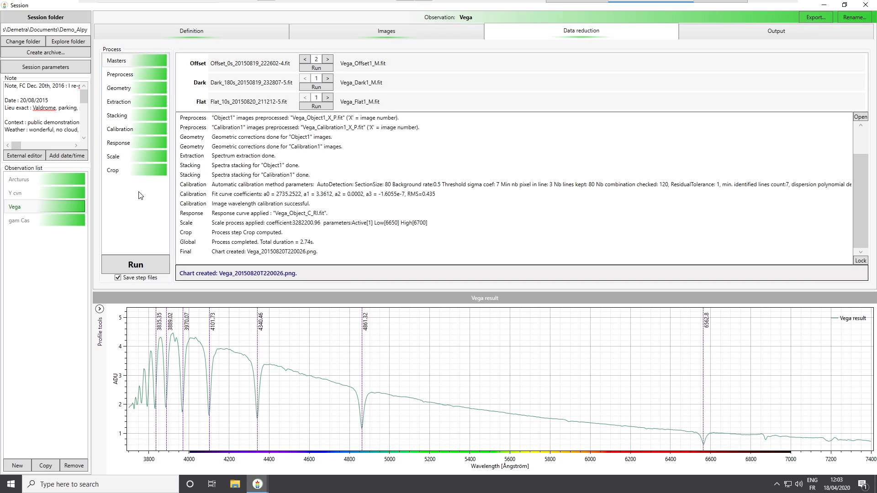
click(139, 58)
click(320, 68)
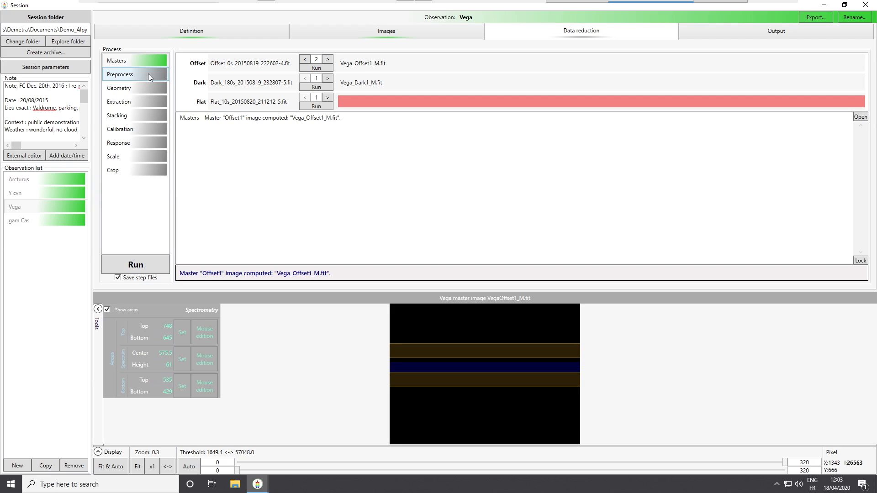
Look through the Preprocess, Geometry, Extraction and Crop stages of the reduction process, and return to Masters
click(144, 75)
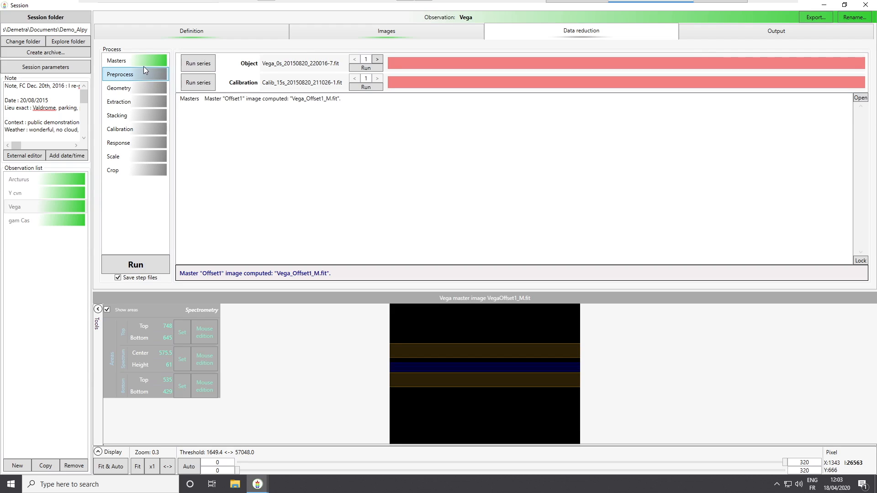
click(143, 66)
click(142, 86)
click(132, 97)
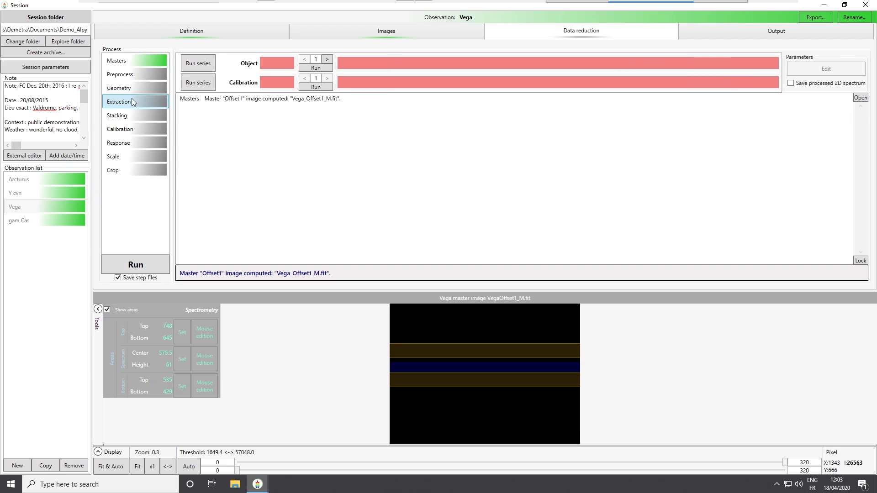
click(137, 168)
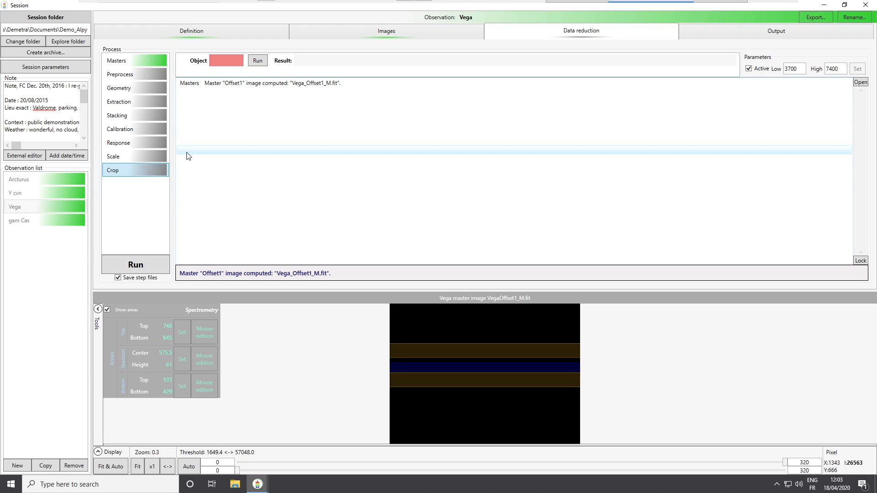
click(133, 70)
click(135, 63)
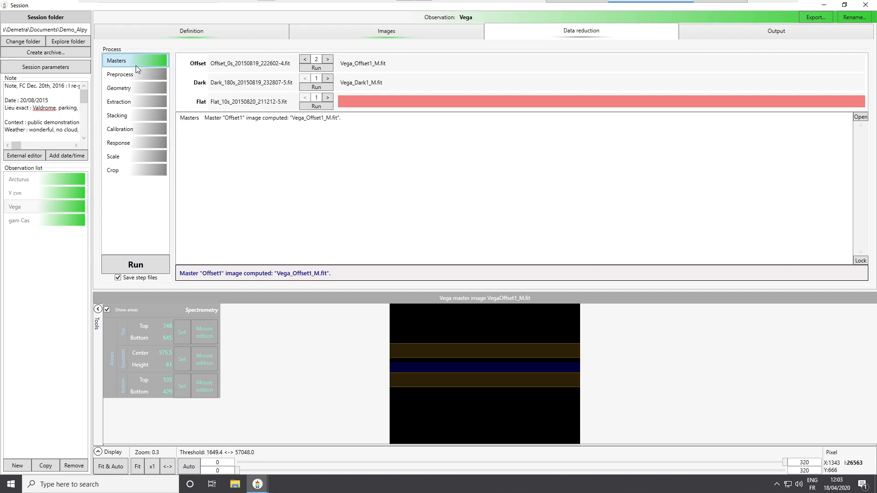
click(138, 73)
click(140, 60)
click(140, 75)
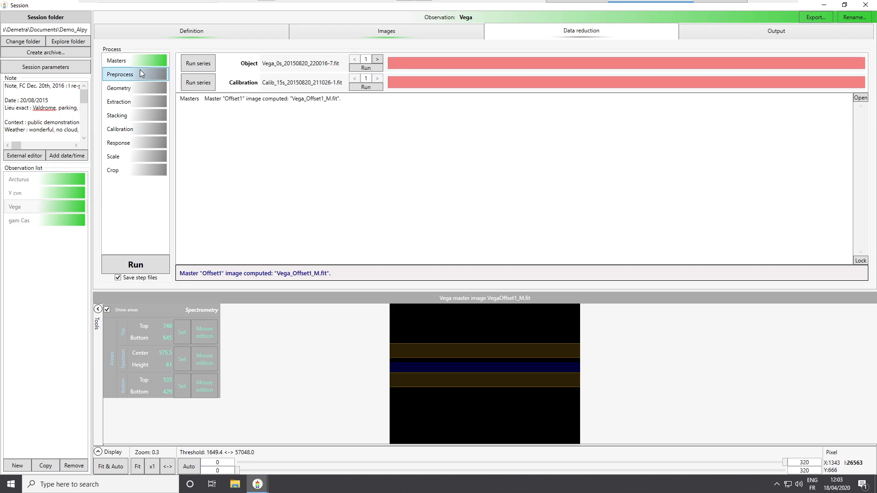
click(149, 60)
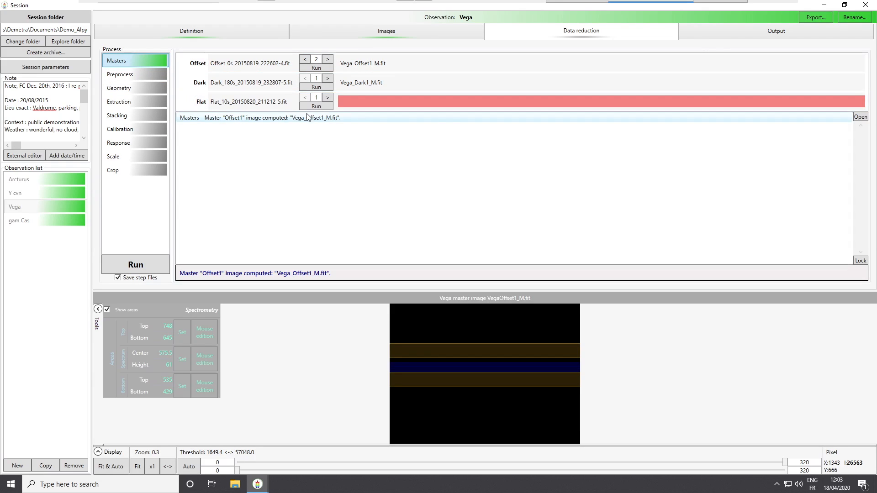
click(137, 88)
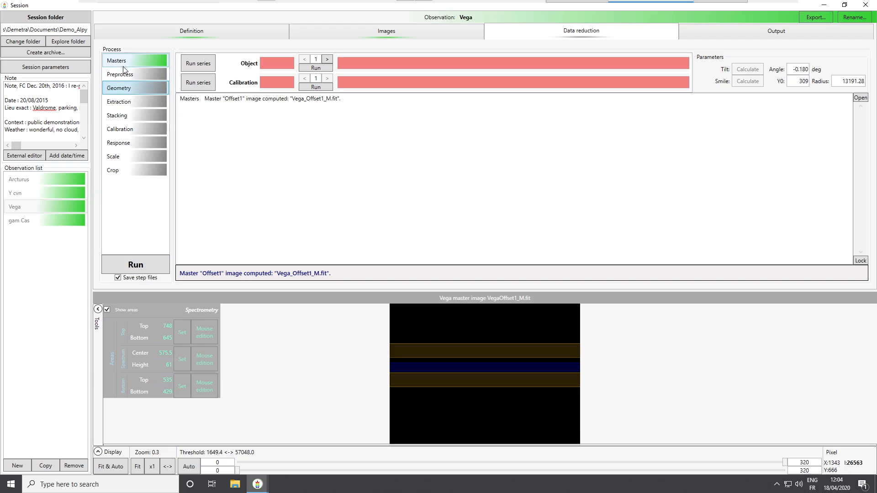
click(146, 61)
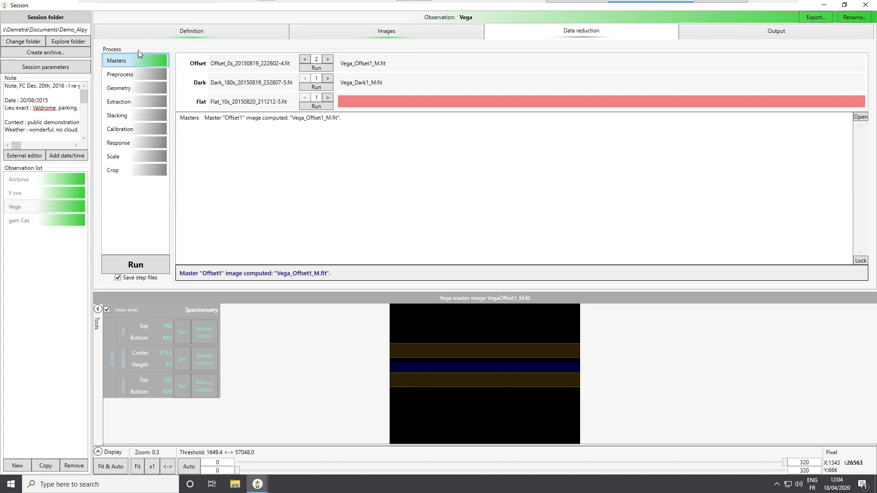
Compare the raw frame Offset_0s_20150819_222602-4.fit with Vega_Offset1_M.fit using automatically fitted display thresholds
double_click(267, 66)
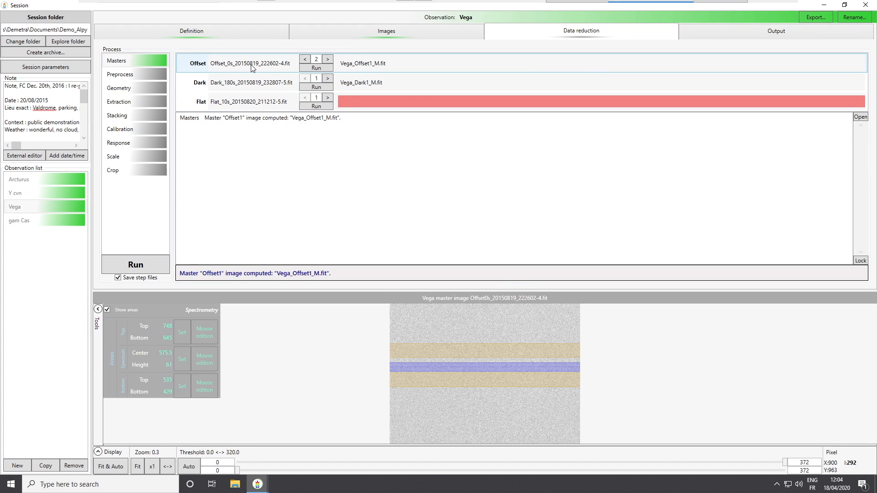
double_click(378, 67)
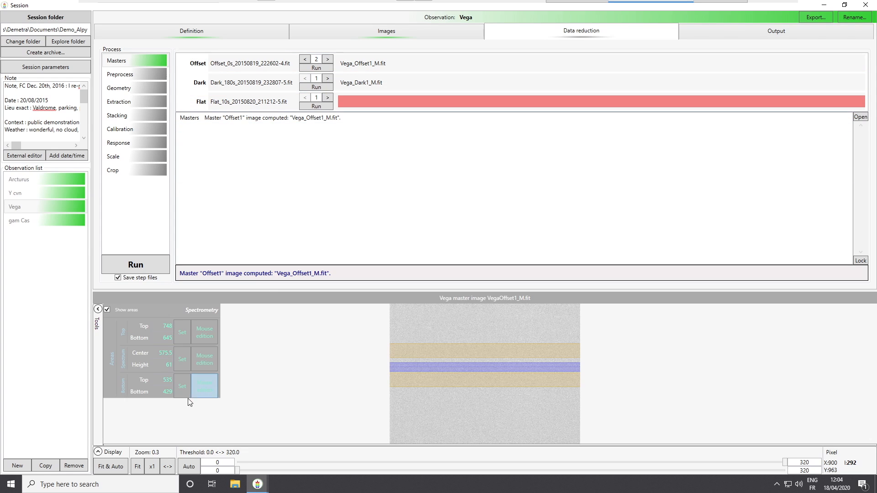
click(108, 470)
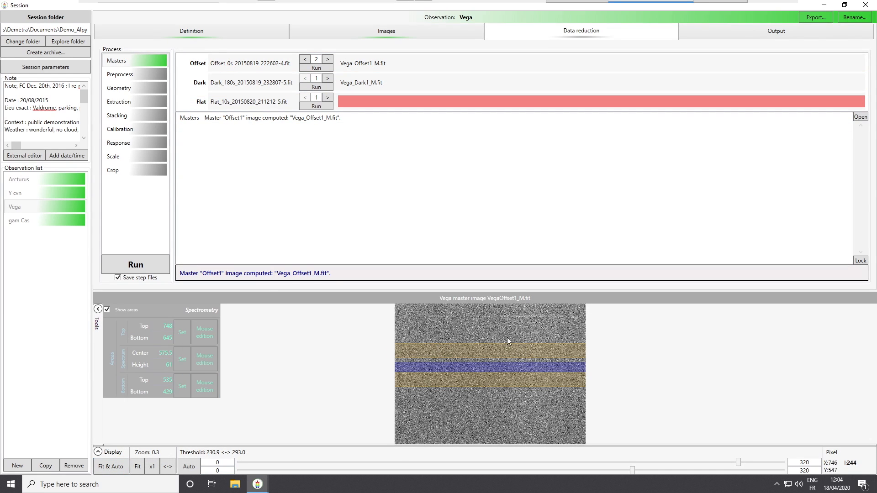
double_click(258, 64)
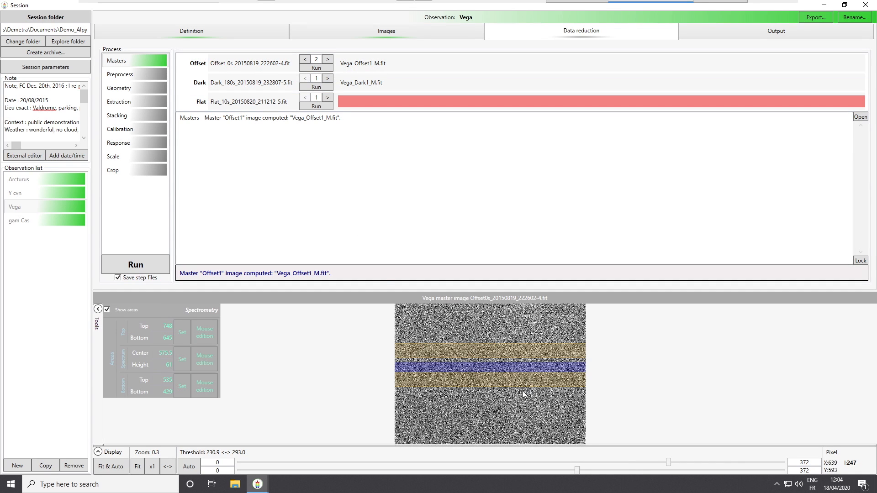
click(112, 469)
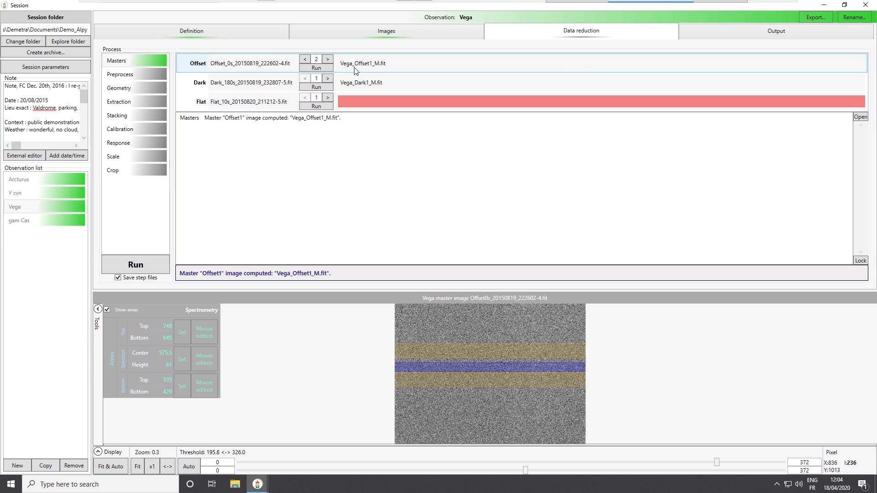
double_click(368, 64)
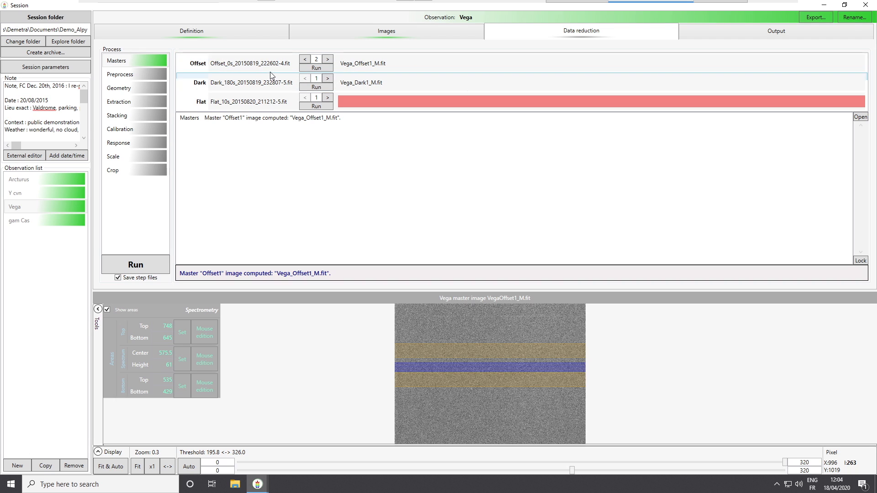
Display offset frames 1, 2 and 3 in turn and compare them with the master Vega_Offset1_M.fit
click(305, 59)
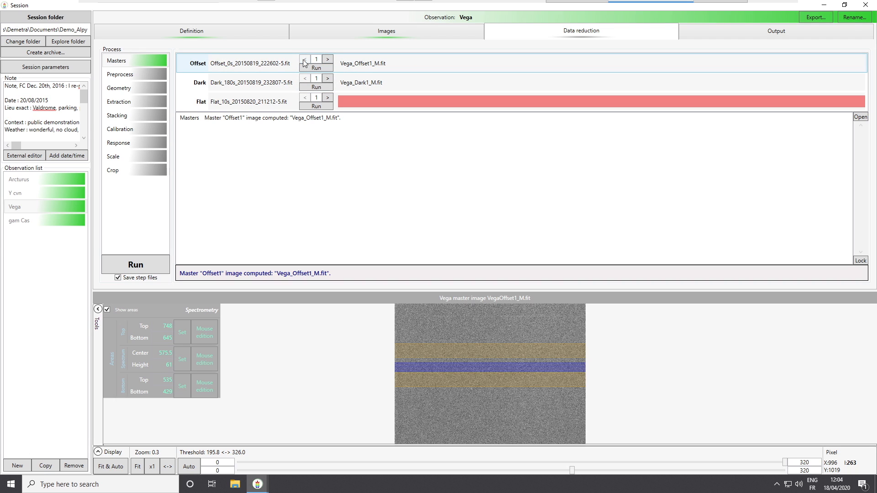
click(263, 66)
click(327, 59)
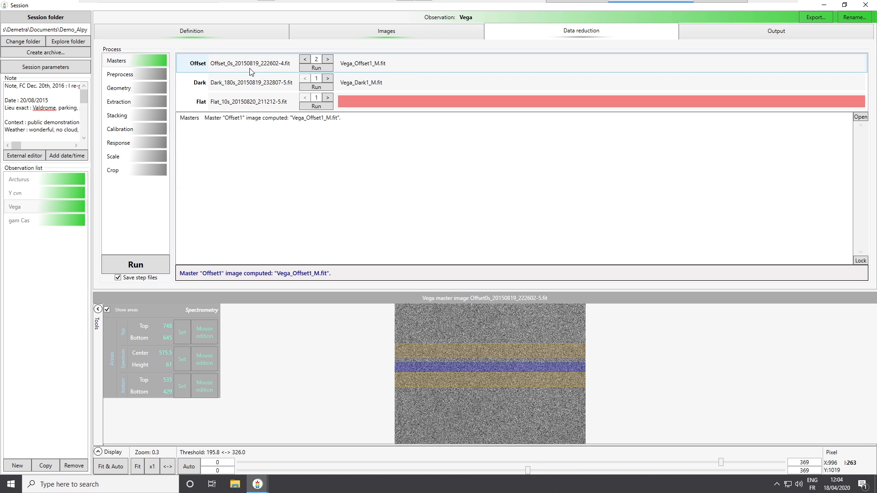
click(252, 71)
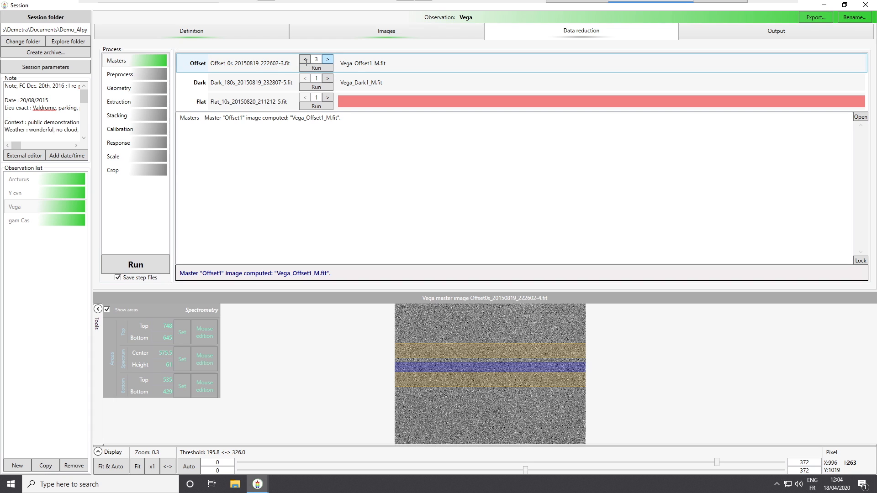
click(263, 66)
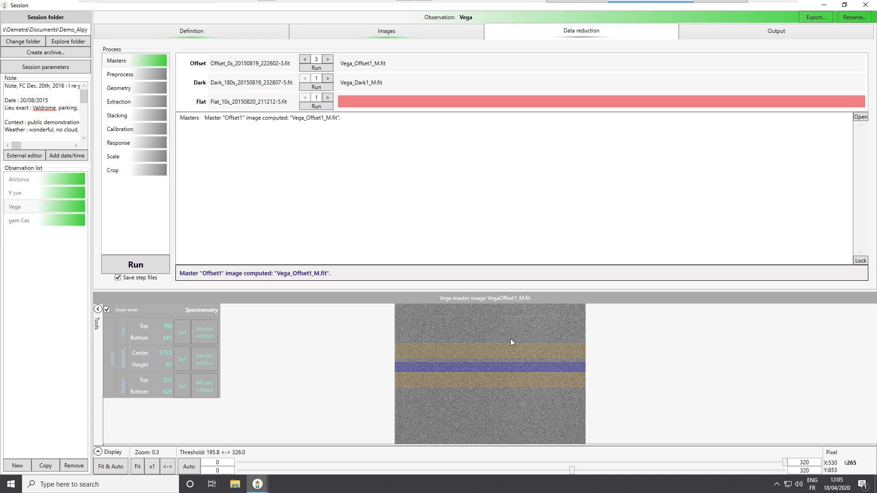
click(242, 66)
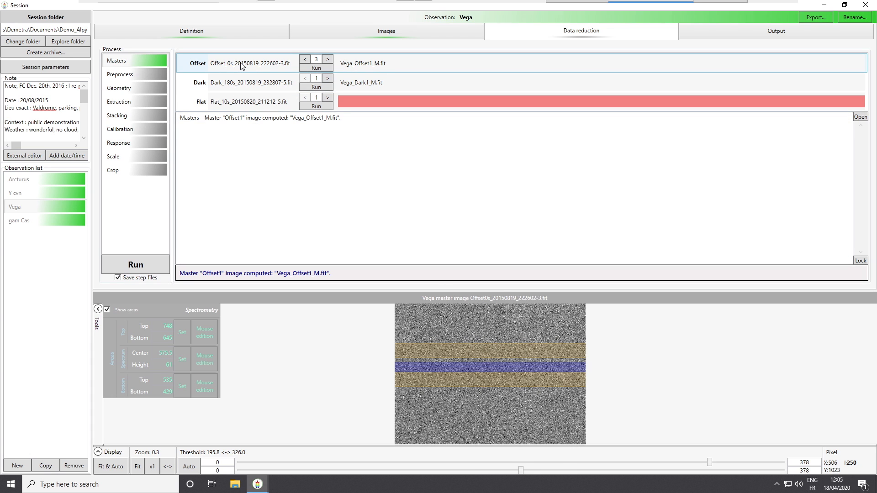
click(363, 68)
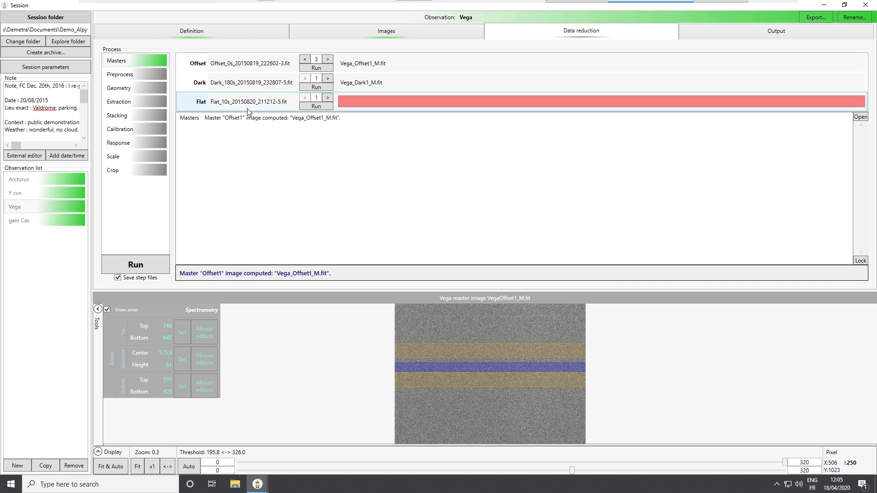
Compute the Dark and Flat masters, and fit the flat master's display with automatic thresholds
click(305, 86)
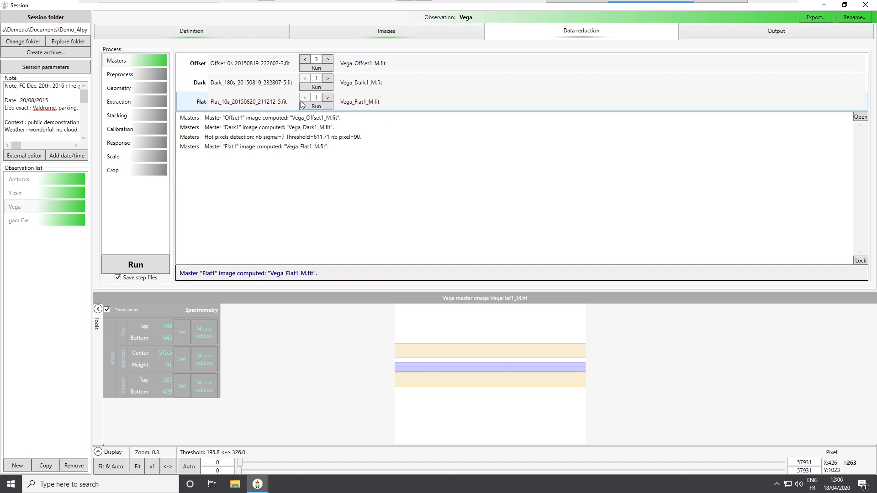
click(120, 468)
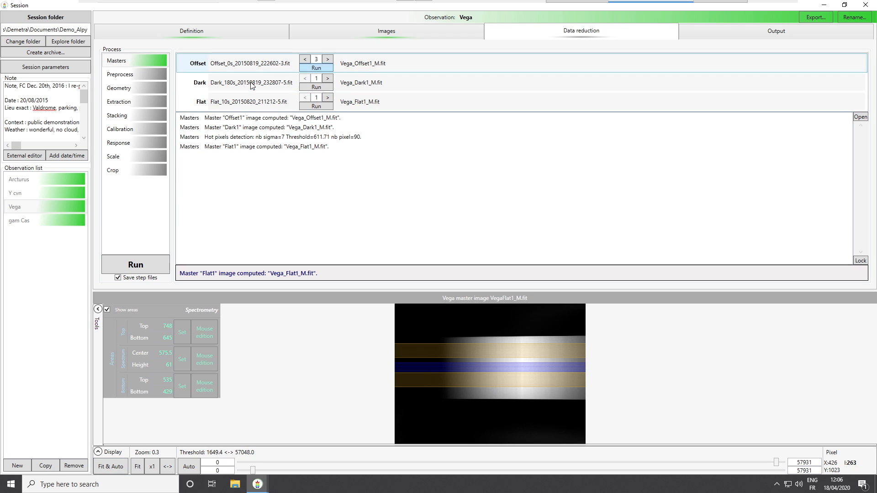
Compare the raw frame Flat_10s_20150820_211212-5.fit with the master Vega_Flat1_M.fit, and return to the Masters stage
click(353, 107)
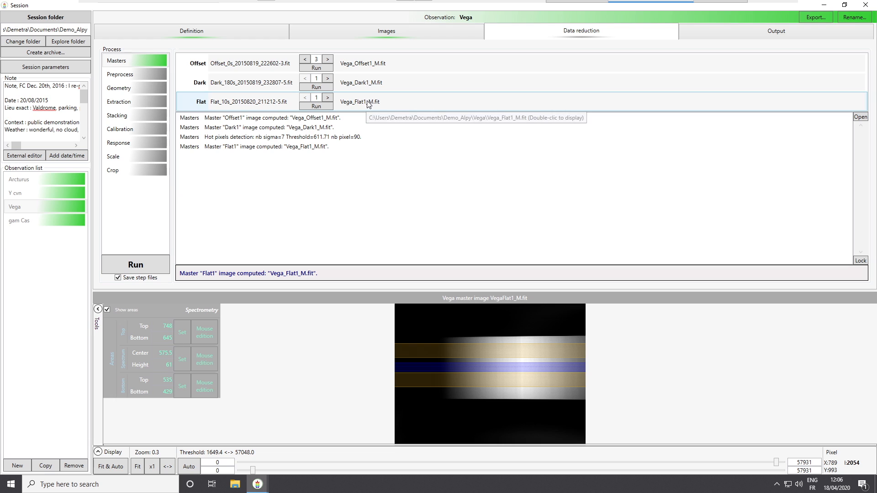
click(262, 100)
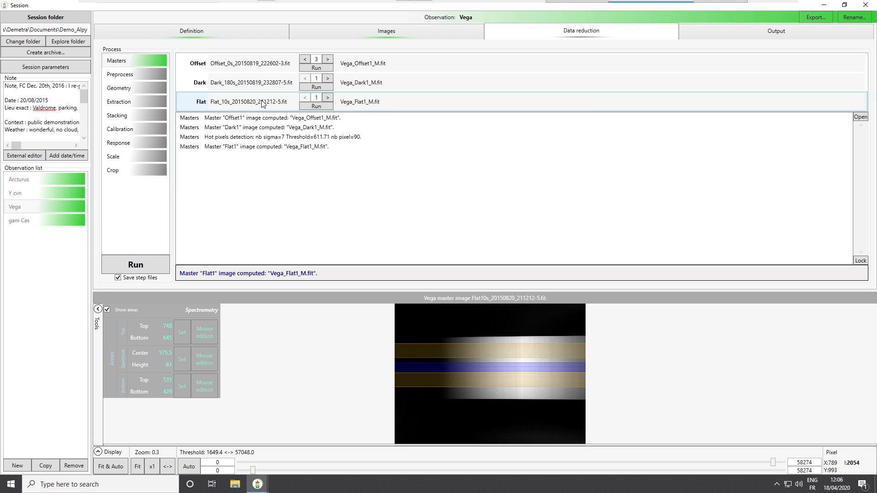
click(364, 105)
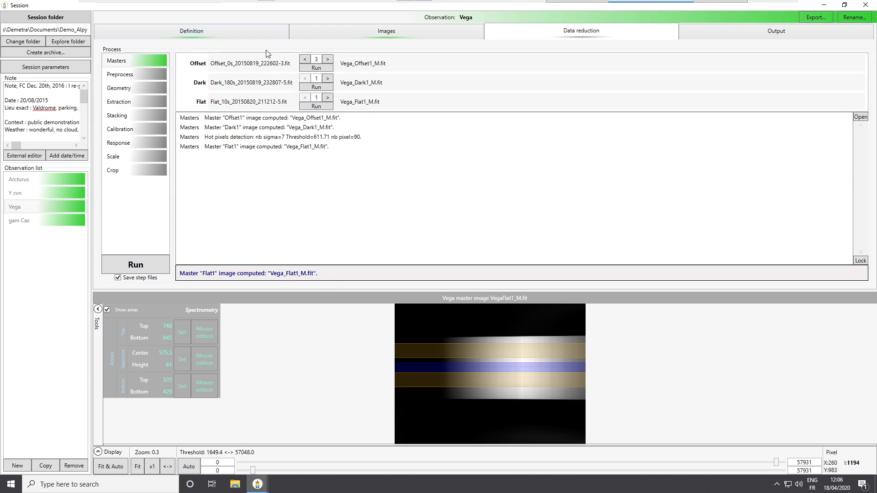
click(144, 62)
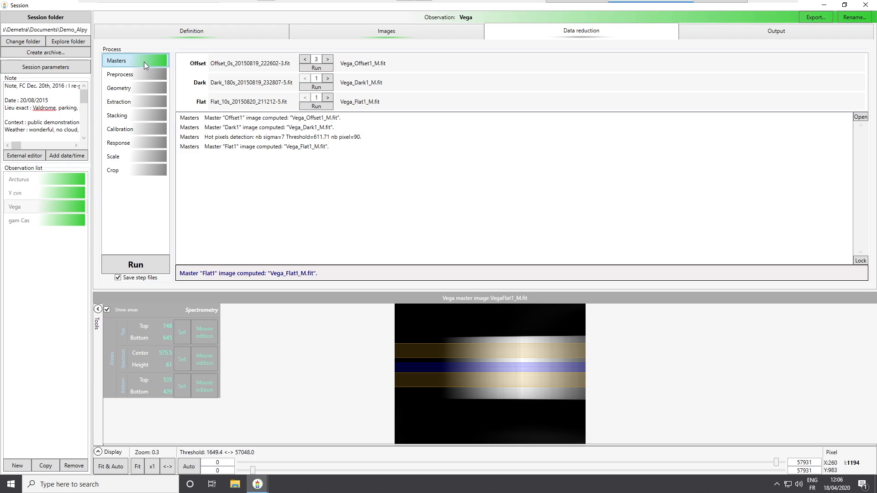